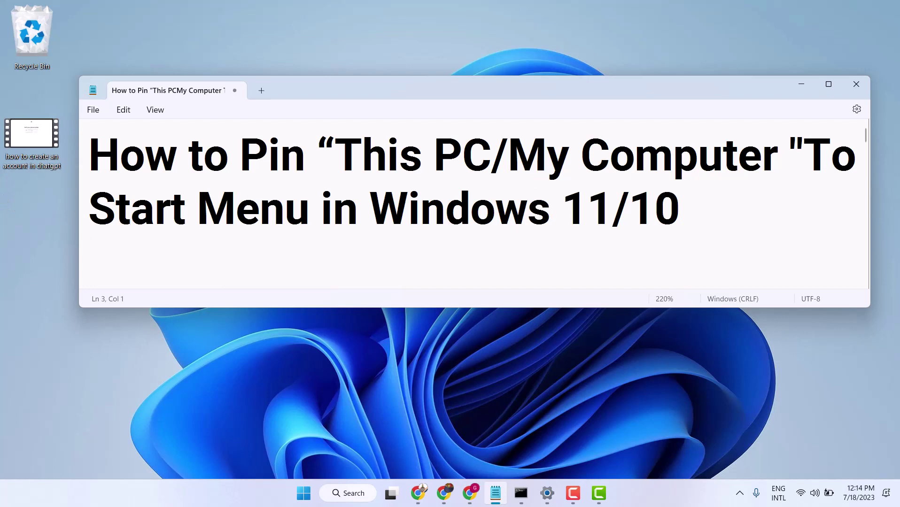
Hide Notepad, then launch Settings from the Start menu's pinned apps
{"action": "left_click", "coordinate": [801, 84]}
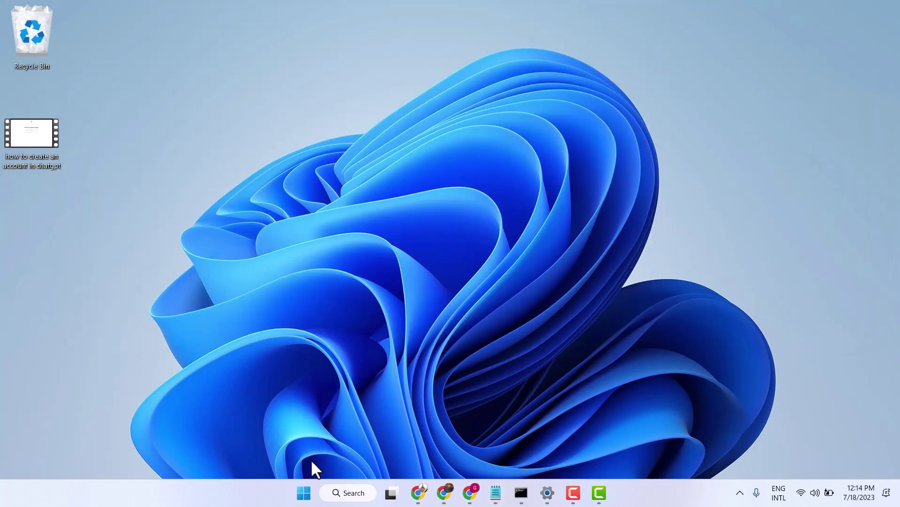
{"action": "left_click", "coordinate": [304, 493]}
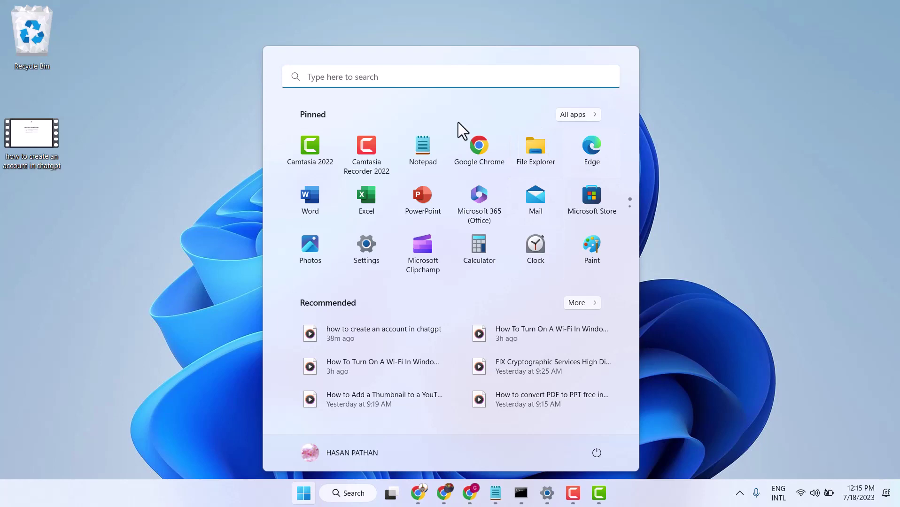
{"action": "left_click", "coordinate": [365, 249]}
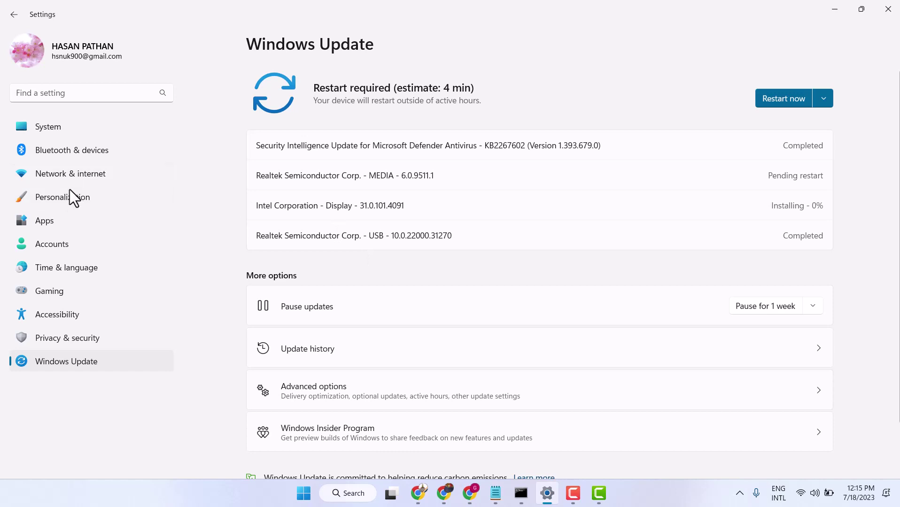
Go through System and Personalization to the Themes page in Settings
{"action": "left_click", "coordinate": [52, 128]}
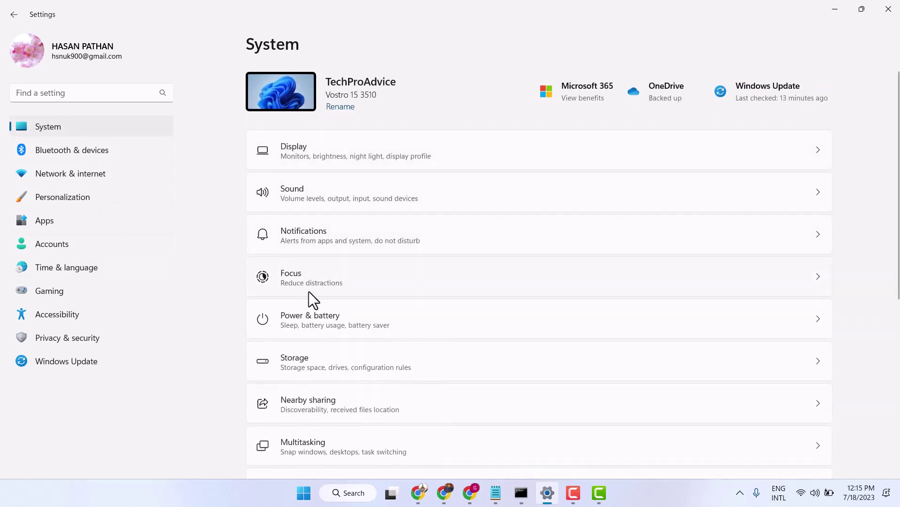
{"action": "left_click", "coordinate": [72, 195]}
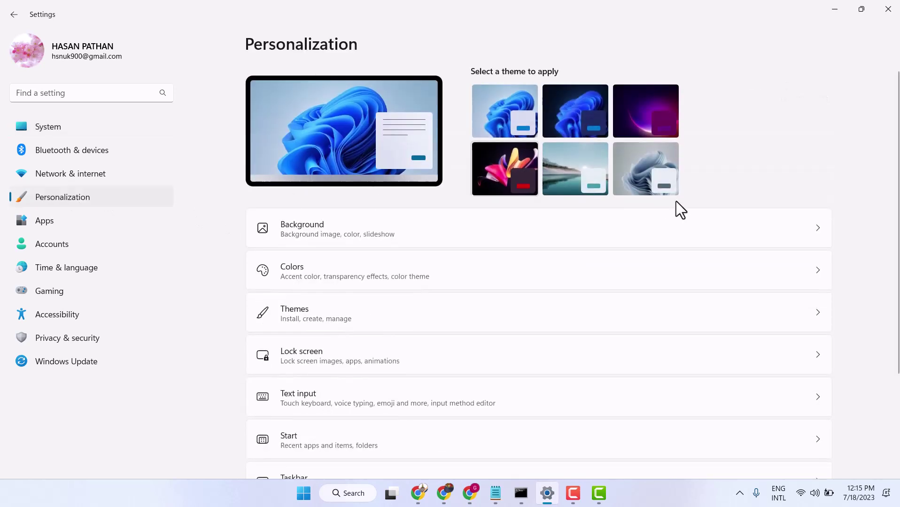
{"action": "left_click", "coordinate": [308, 310]}
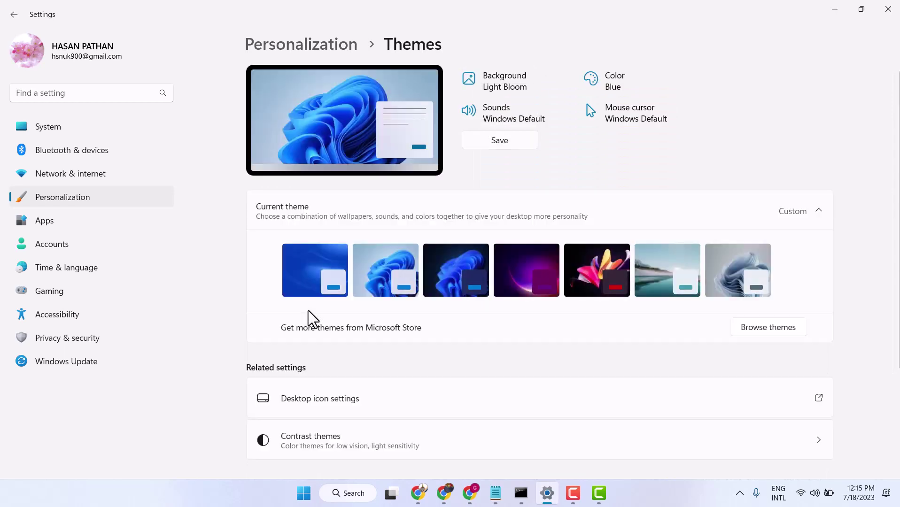
{"action": "scroll", "coordinate": [447, 276], "scroll_direction": "down", "scroll_amount": 3}
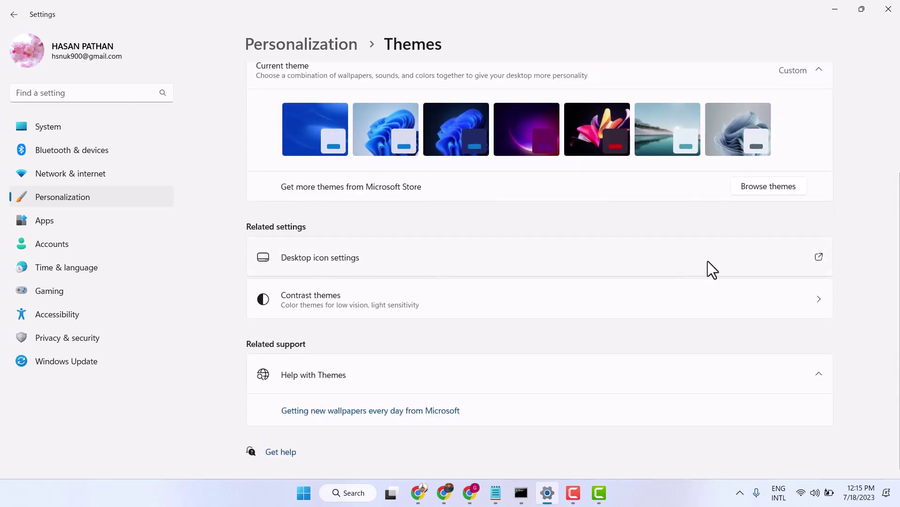
Bring up Desktop Icon Settings, centre it, and minimize Settings
{"action": "left_click", "coordinate": [818, 258]}
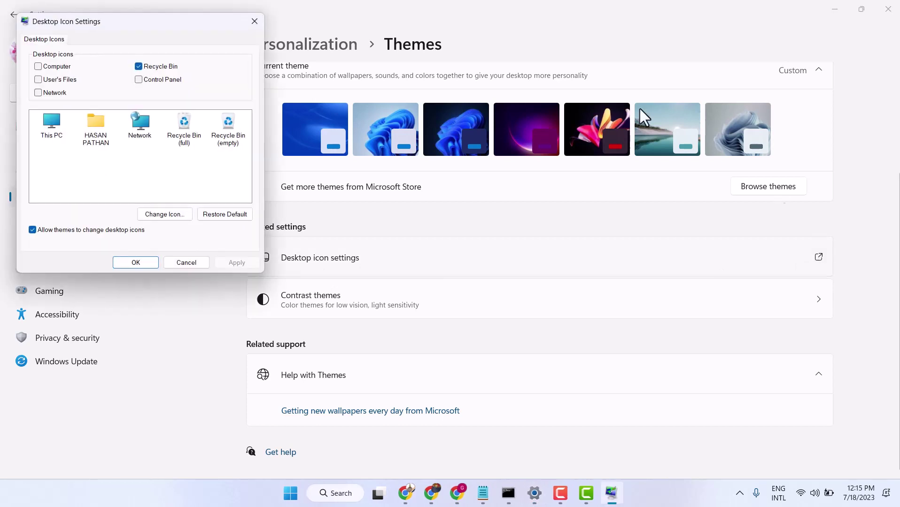
{"action": "left_click_drag", "start_coordinate": [111, 22], "coordinate": [494, 40]}
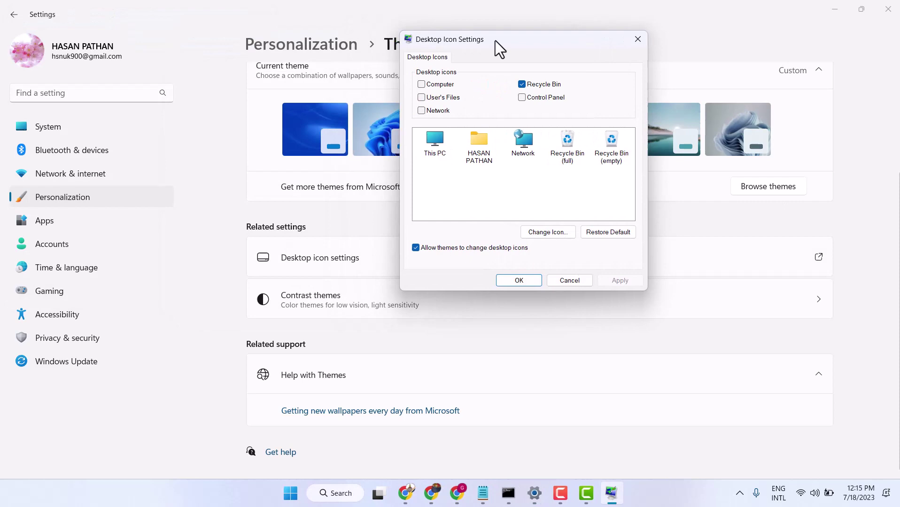
{"action": "left_click", "coordinate": [837, 7]}
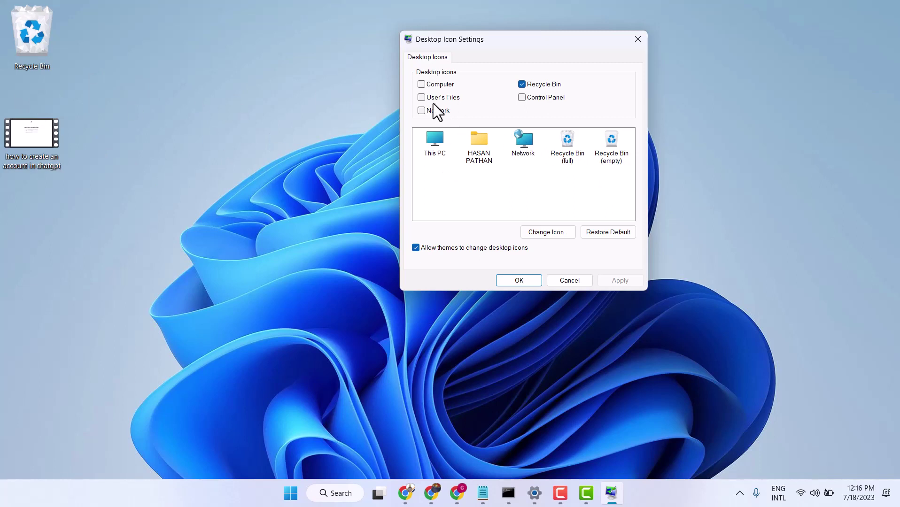
Enable the Computer desktop icon, apply it, and confirm with OK
{"action": "left_click", "coordinate": [434, 84]}
{"action": "left_click", "coordinate": [619, 280]}
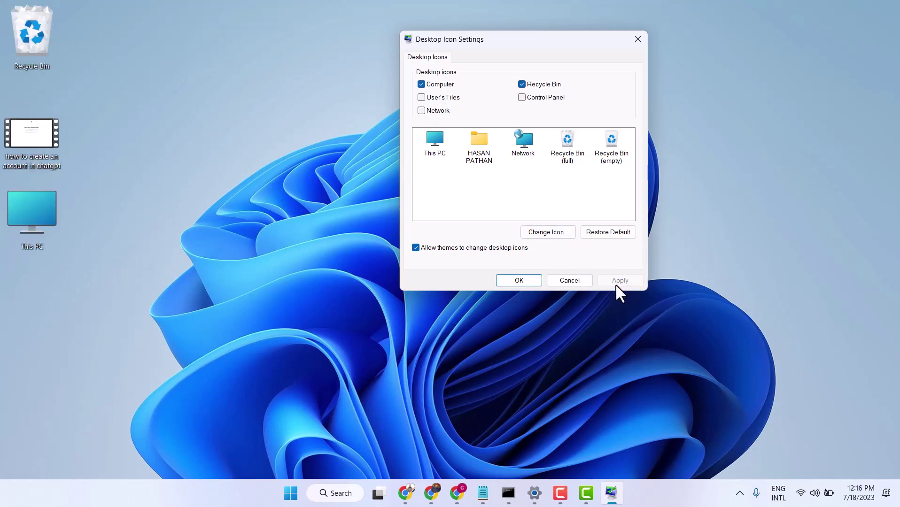
{"action": "left_click", "coordinate": [519, 280]}
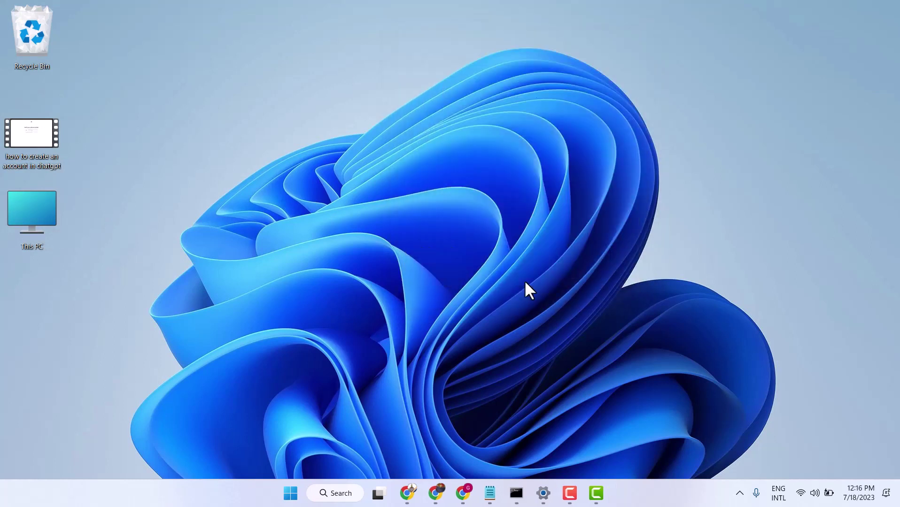
Pin the This PC desktop icon to Start from its right-click menu
{"action": "right_click", "coordinate": [43, 216]}
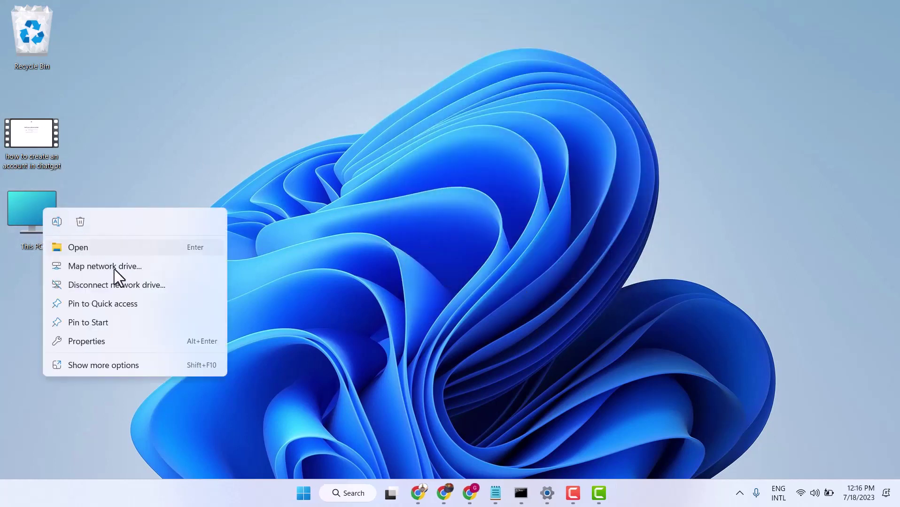
{"action": "left_click", "coordinate": [98, 323]}
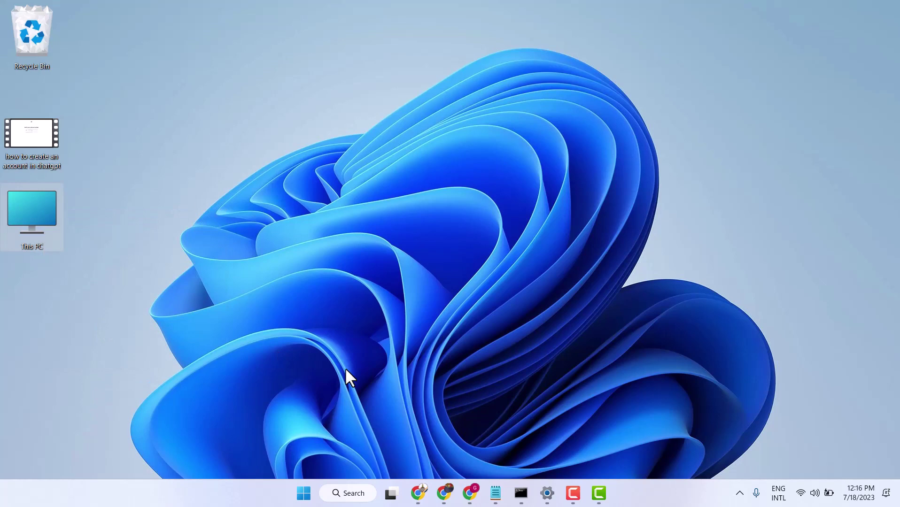
In Start, drag the This PC tile from page two into the second row beside Word
{"action": "left_click", "coordinate": [304, 493]}
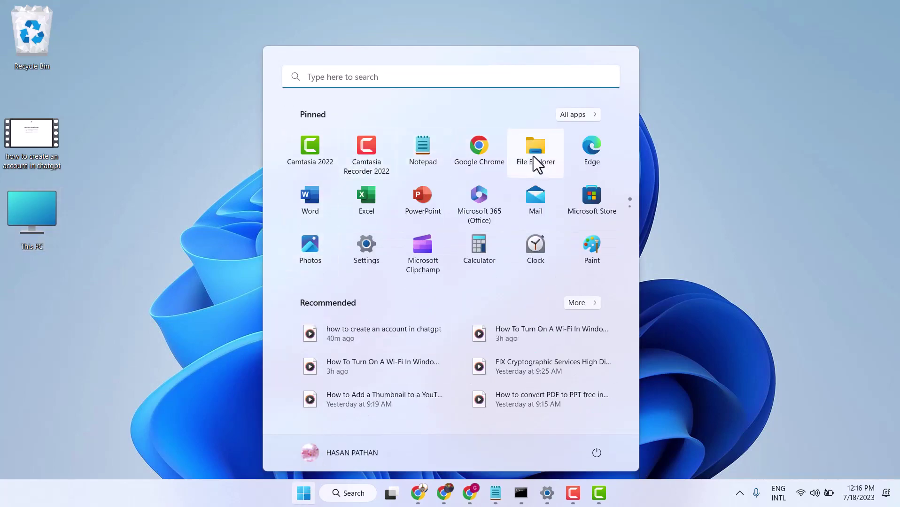
{"action": "scroll", "coordinate": [534, 204], "scroll_direction": "down", "scroll_amount": 1}
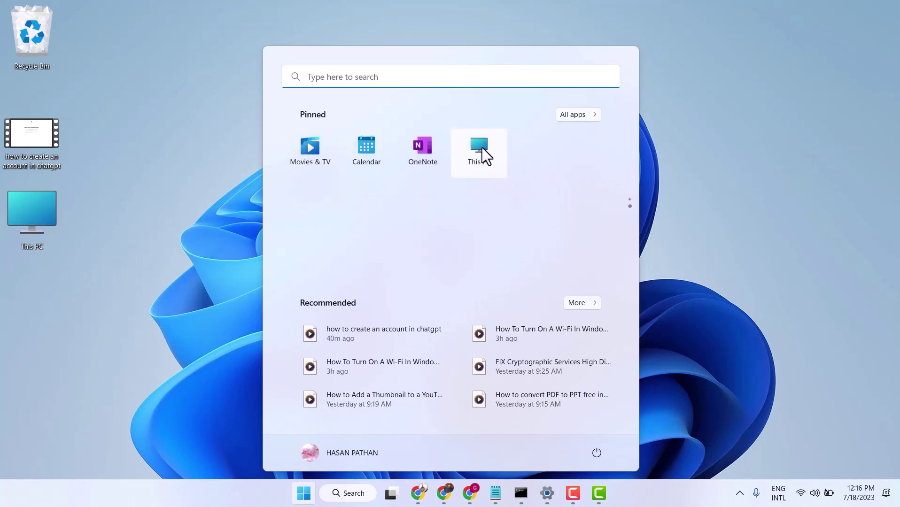
{"action": "left_click_drag", "start_coordinate": [481, 147], "coordinate": [473, 142]}
{"action": "left_click_drag", "start_coordinate": [451, 112], "coordinate": [425, 127]}
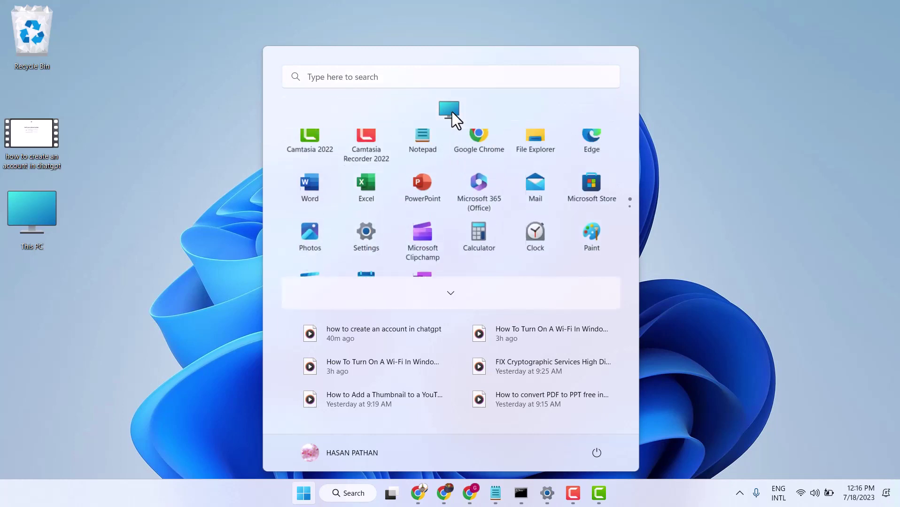
{"action": "mouse_move", "coordinate": [337, 149]}
{"action": "left_mouse_down"}
{"action": "mouse_move", "coordinate": [485, 144]}
{"action": "mouse_move", "coordinate": [463, 199]}
{"action": "left_mouse_up"}
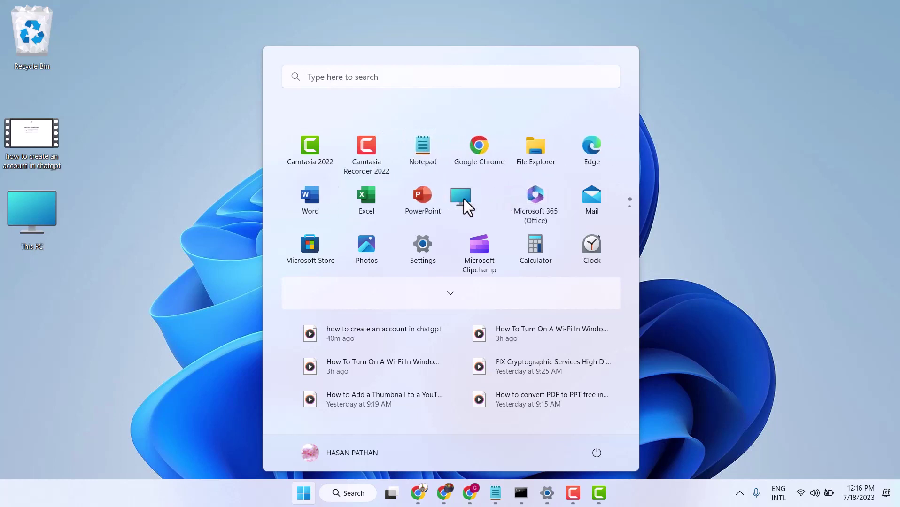
{"action": "left_click_drag", "start_coordinate": [463, 198], "coordinate": [368, 203]}
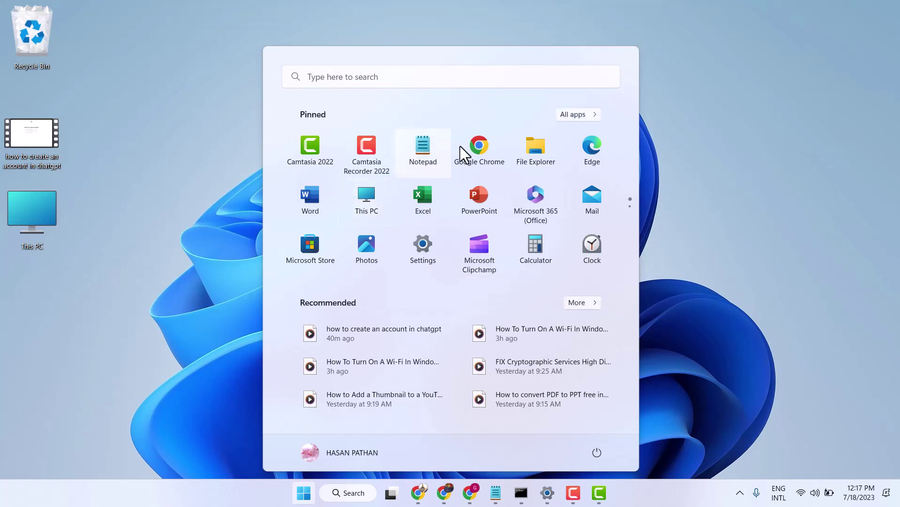